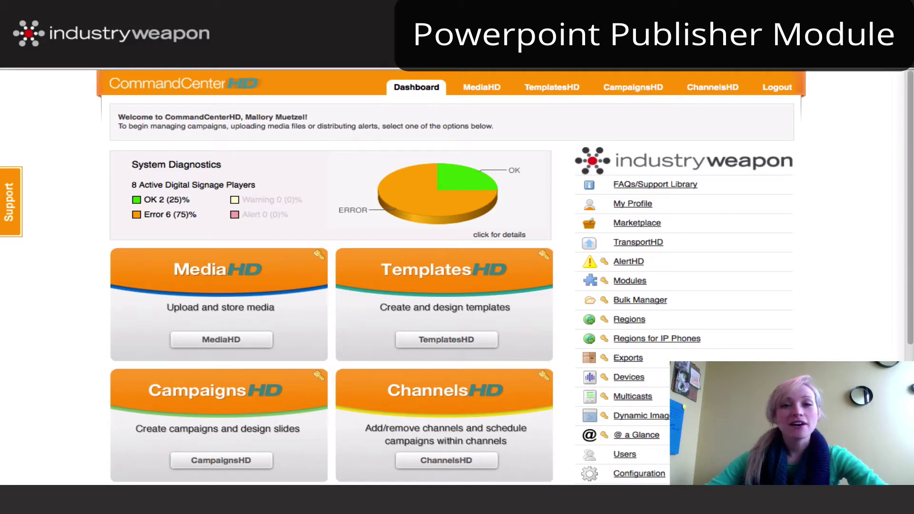
Step: Open the PowerPoint Publisher module from Modules and start a new PowerPoint upload
mouse_move(414, 92)
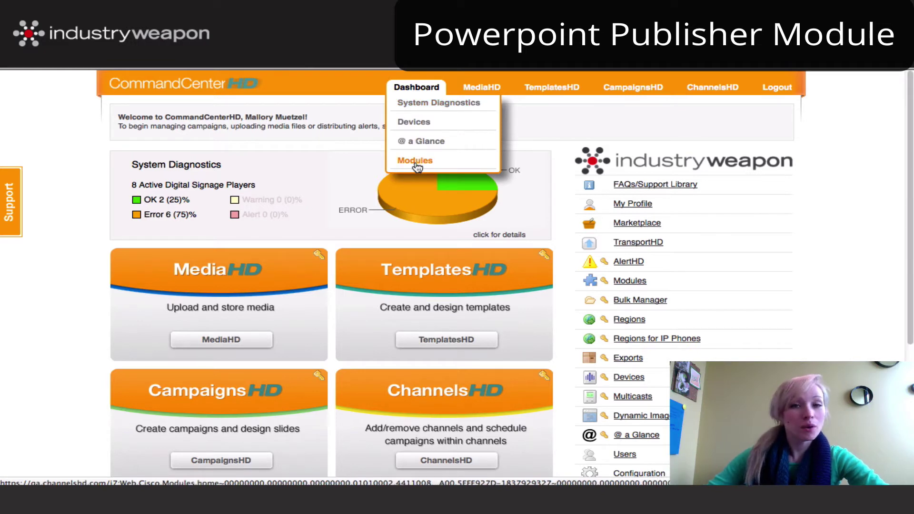
click(630, 282)
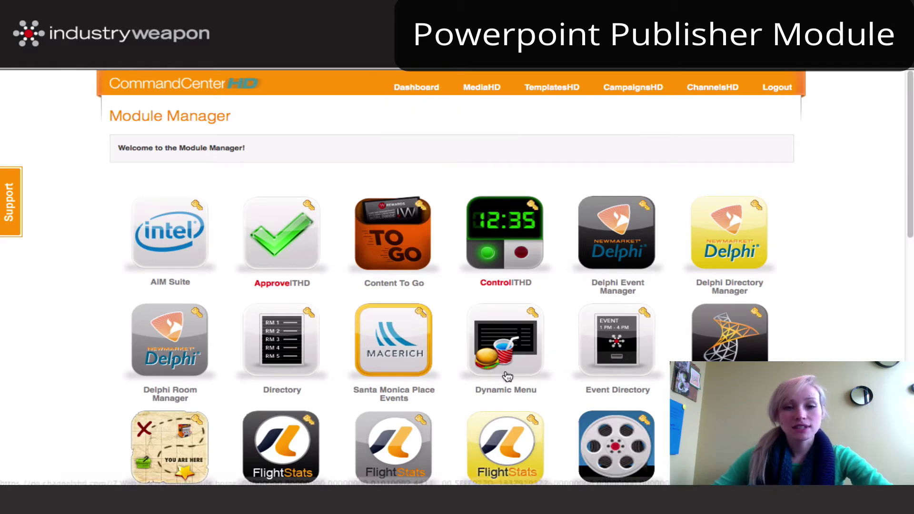
scroll(507, 376, down, 6)
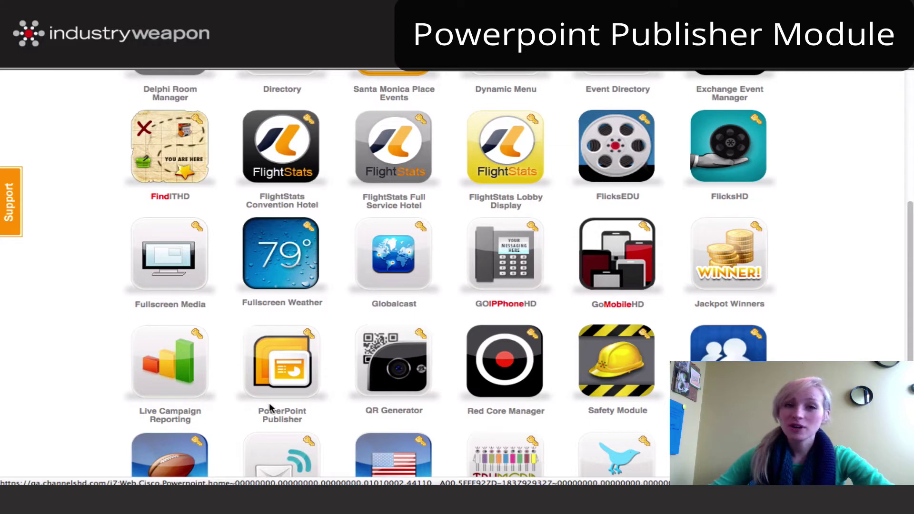
click(280, 366)
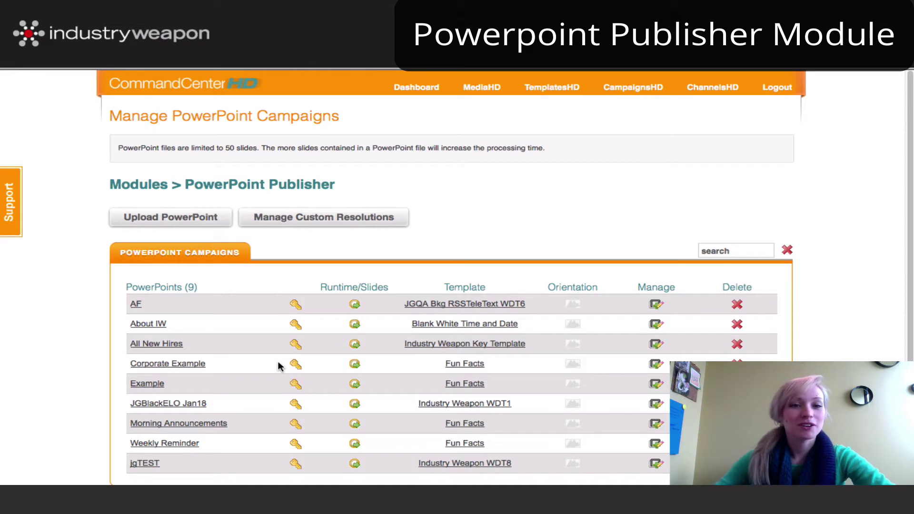
click(188, 219)
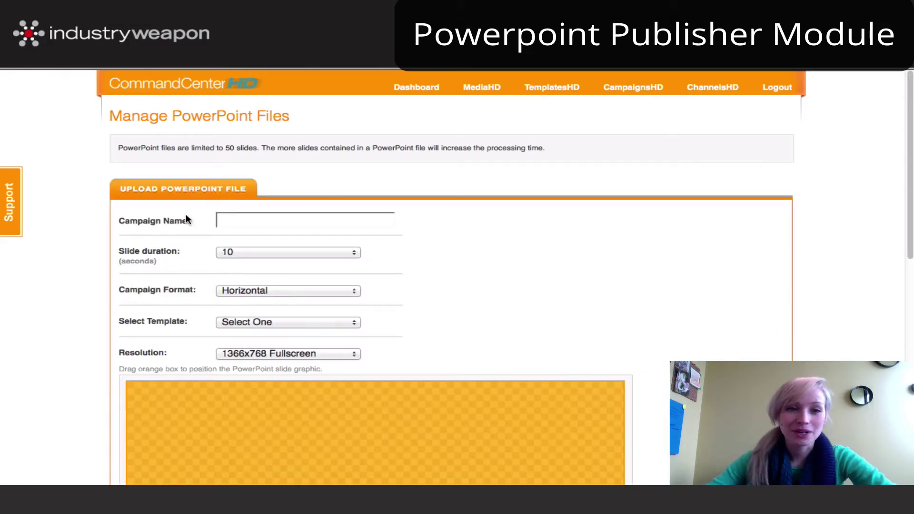
Step: Name the campaign 'Weekly Reminder' and set a 20-second slide duration
click(276, 220)
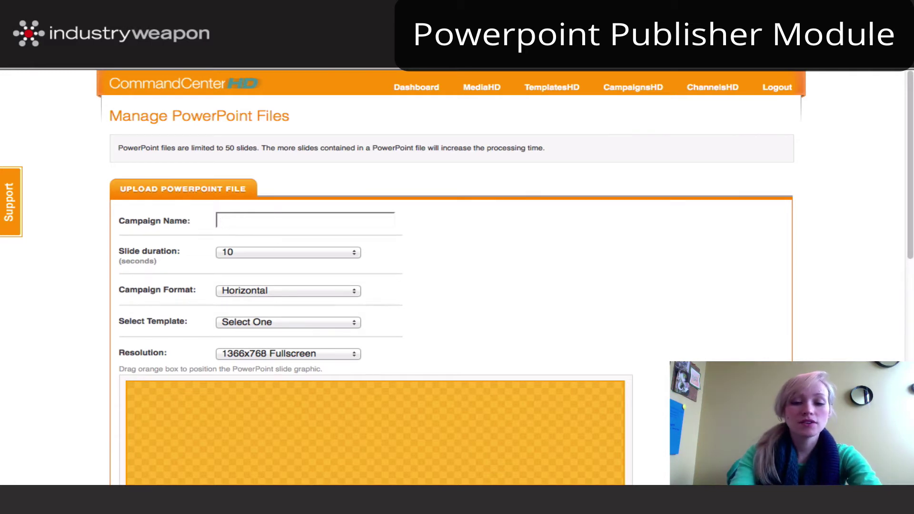
text(We)
click(242, 233)
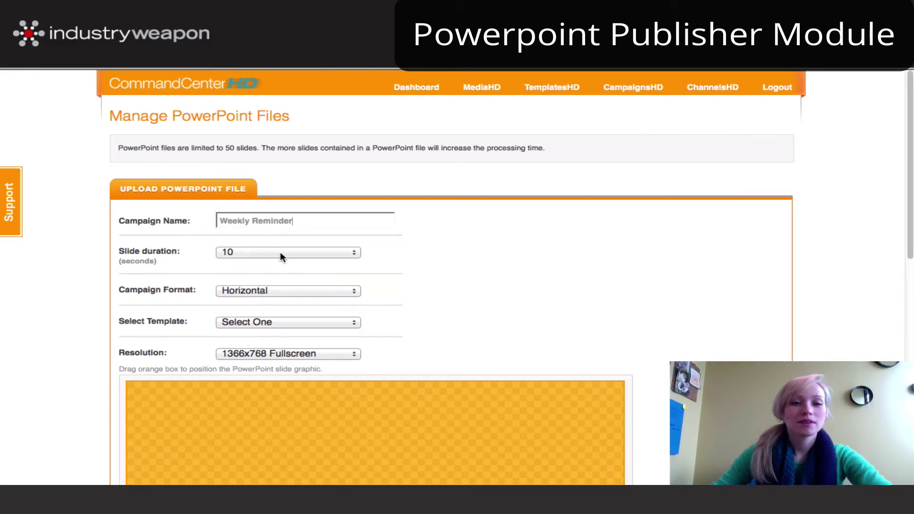
click(283, 253)
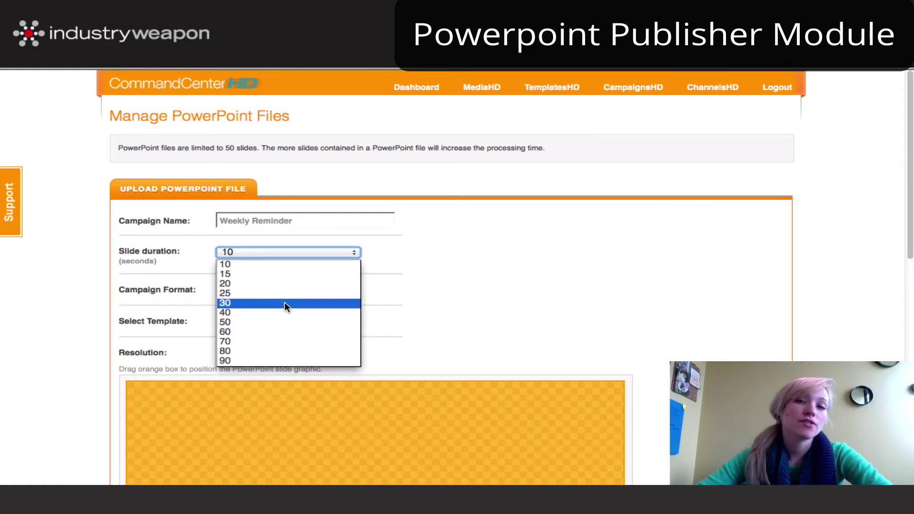
click(279, 283)
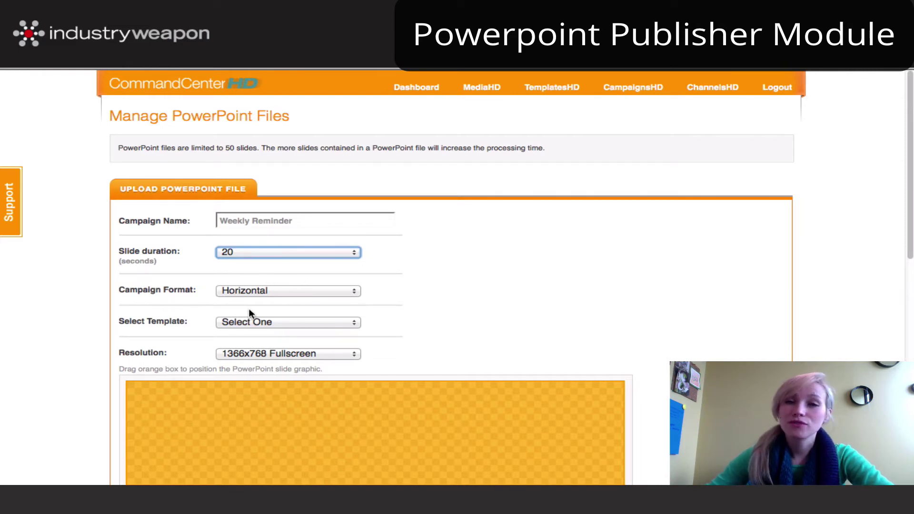
Step: Keep the Horizontal campaign format and select the Fun Facts template
click(260, 292)
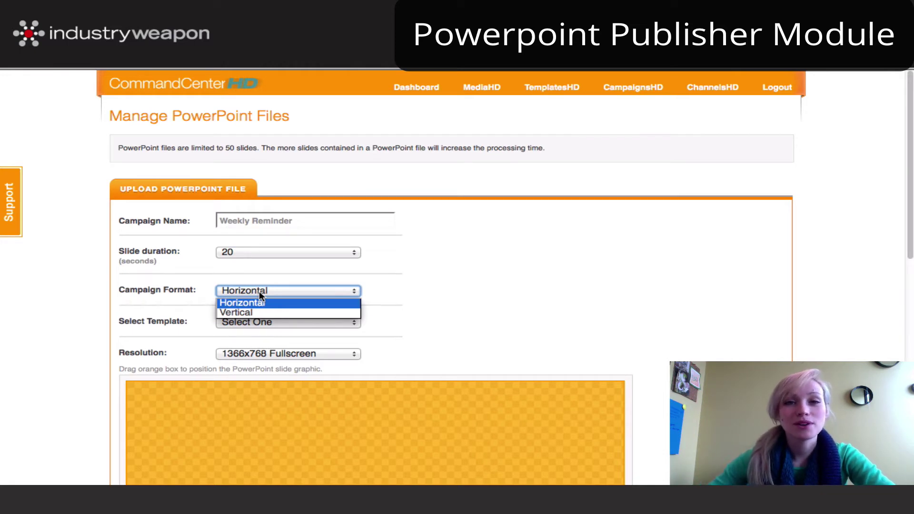
click(283, 282)
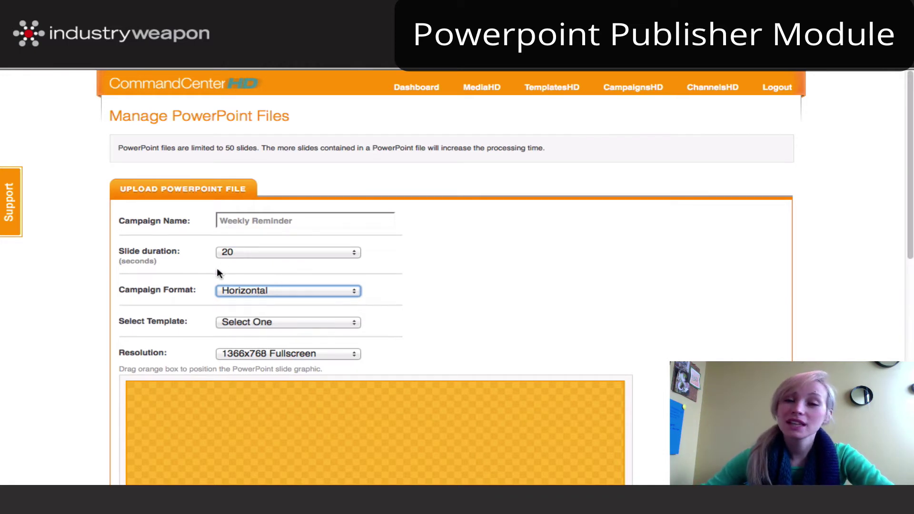
scroll(217, 271, down, 2)
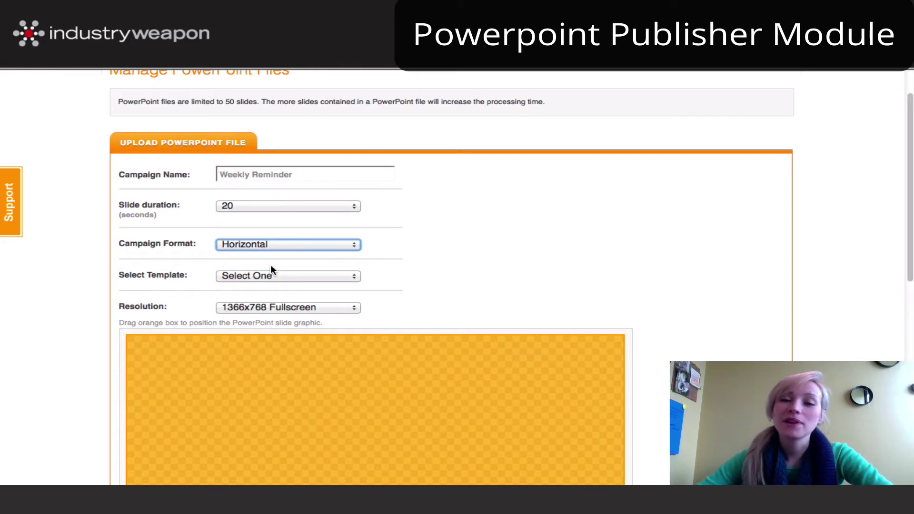
click(274, 244)
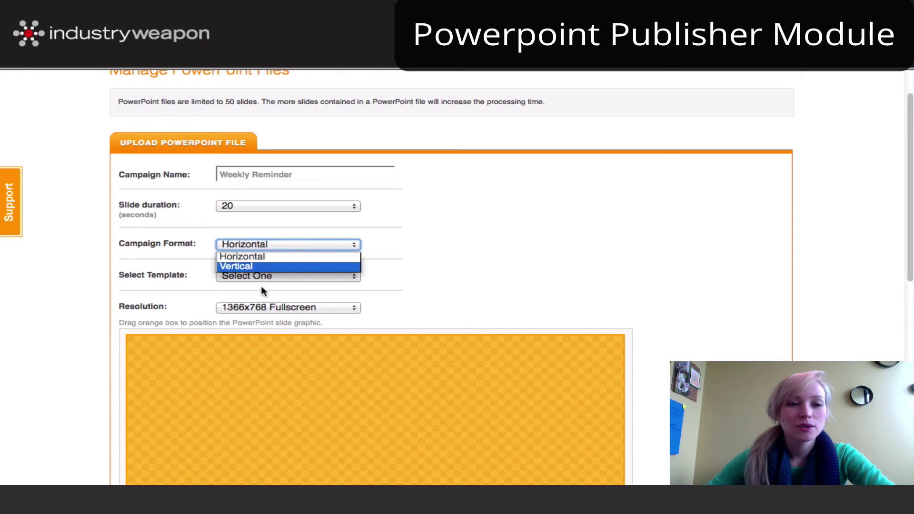
click(358, 280)
click(231, 275)
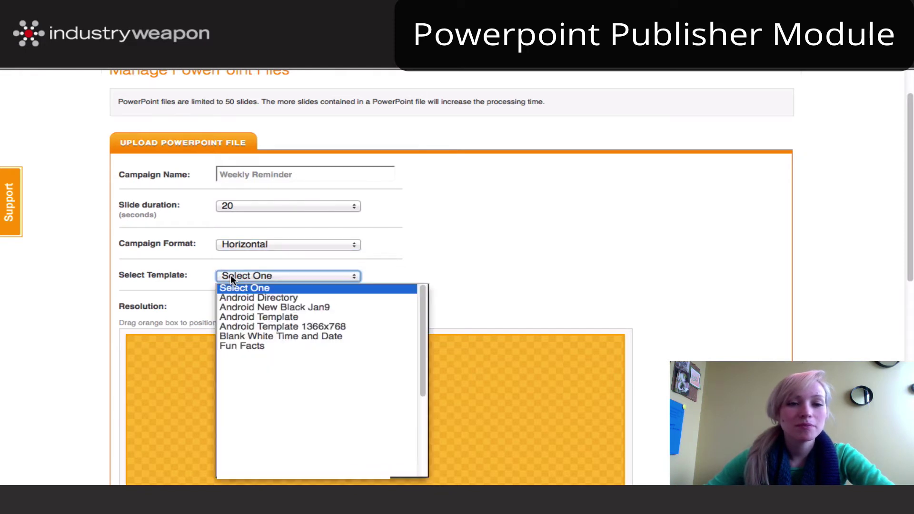
click(253, 343)
scroll(412, 338, down, 4)
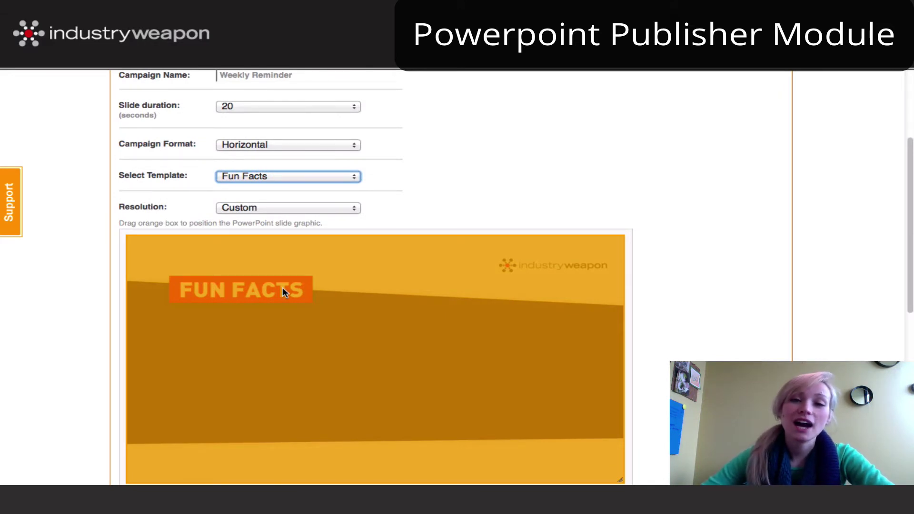
Step: Try the 1366x768 with Ticker resolution, then return the resolution to Custom
click(248, 207)
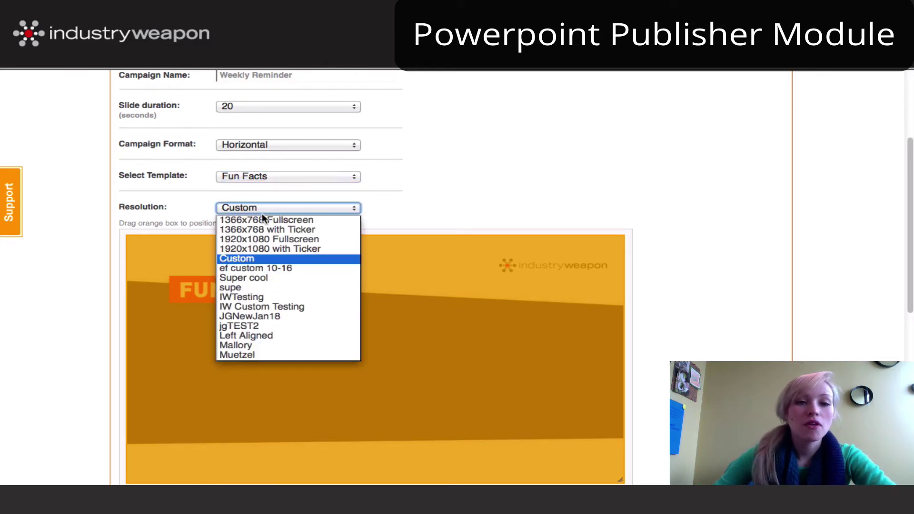
click(304, 227)
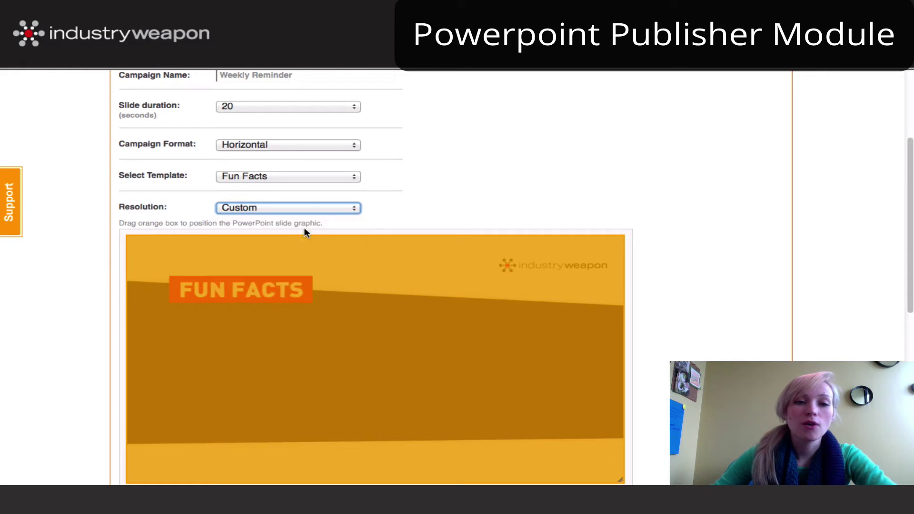
scroll(333, 263, down, 3)
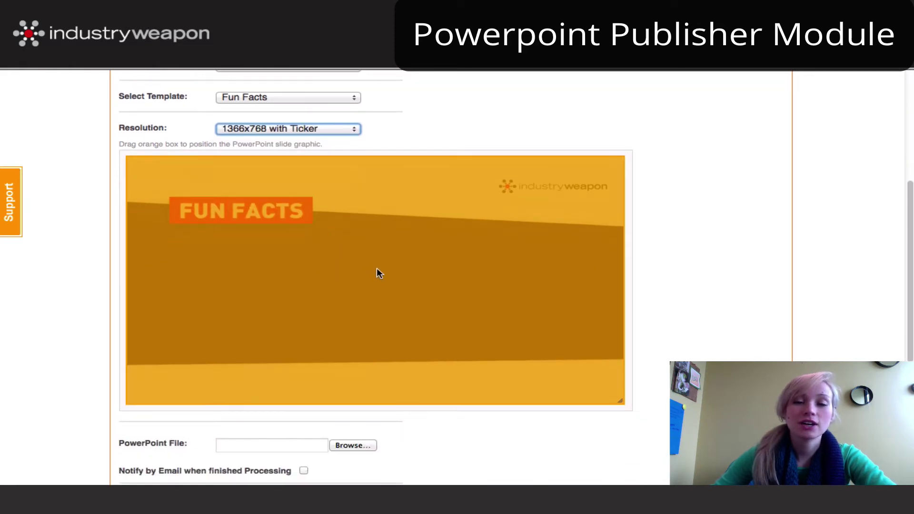
click(289, 129)
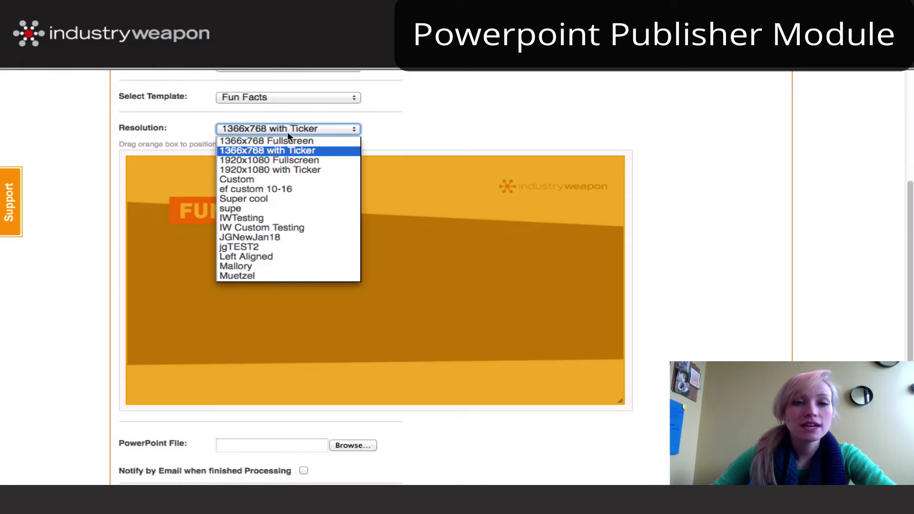
click(275, 176)
Step: Fit the slide area to 660×400 at offsets 16 and 216 and save it as 'Fun Facts'
drag(602, 402, 414, 310)
drag(373, 271, 417, 321)
drag(463, 363, 349, 333)
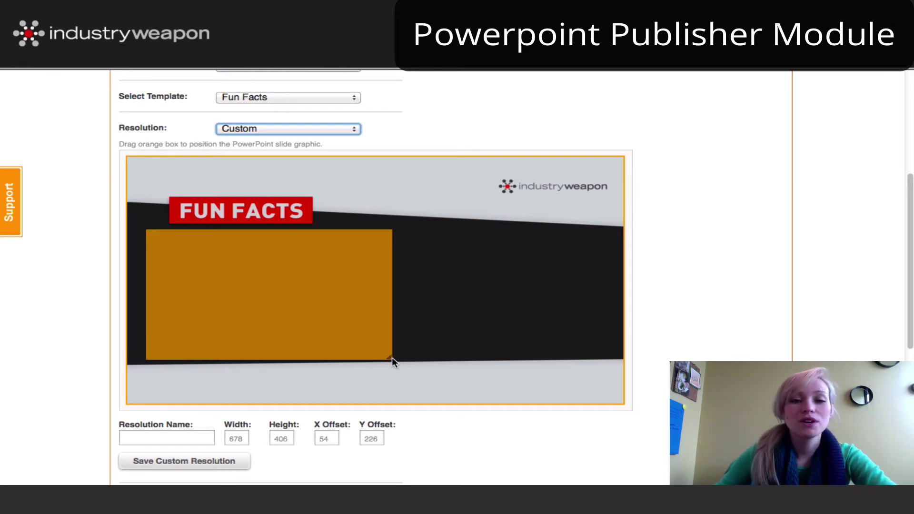
drag(392, 358, 360, 343)
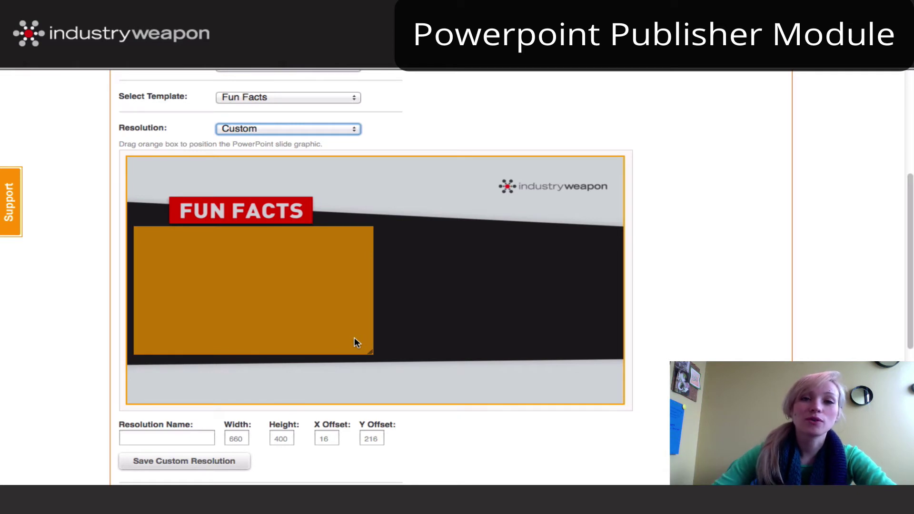
click(177, 436)
text(Fun Facts)
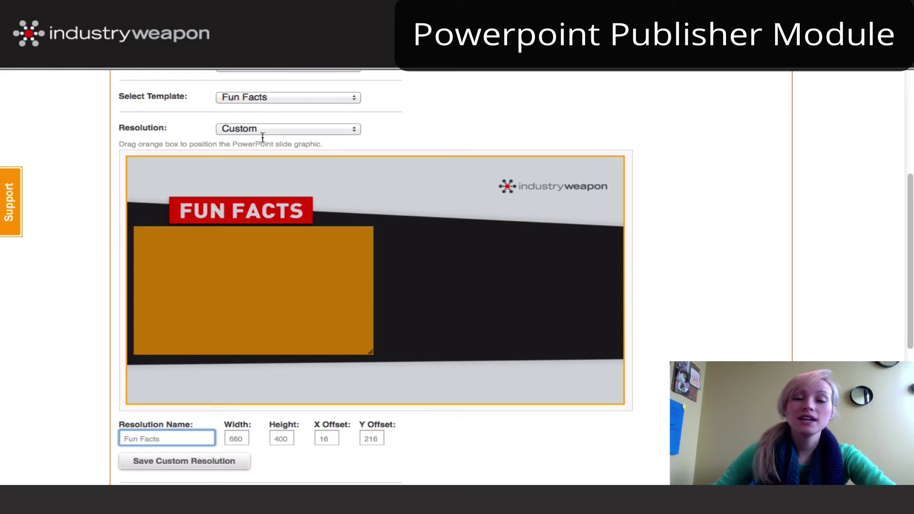
click(193, 463)
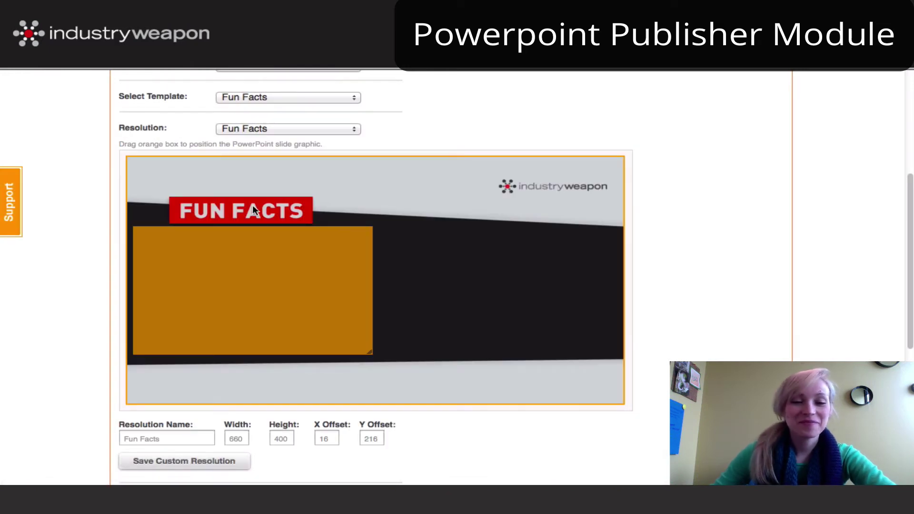
Step: Select Dog.pptx as the presentation and upload it to create the campaign
scroll(281, 266, down, 5)
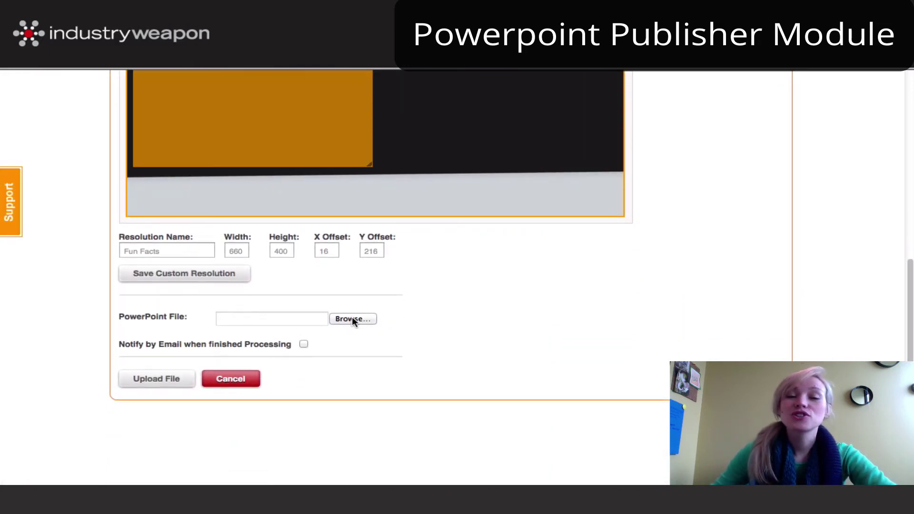
click(343, 319)
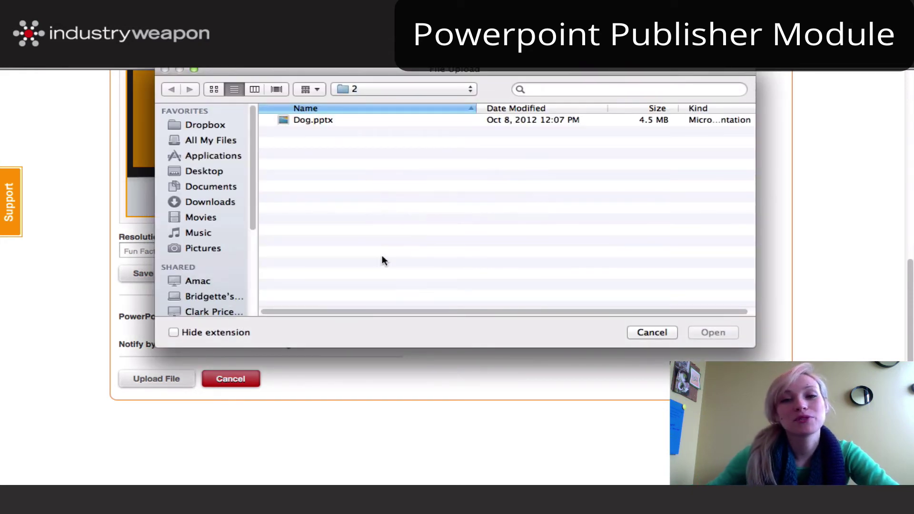
click(314, 120)
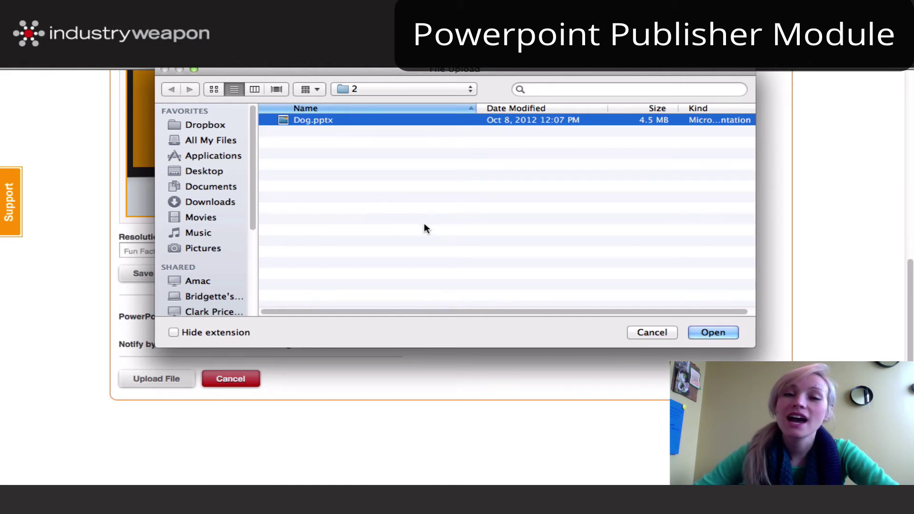
click(712, 332)
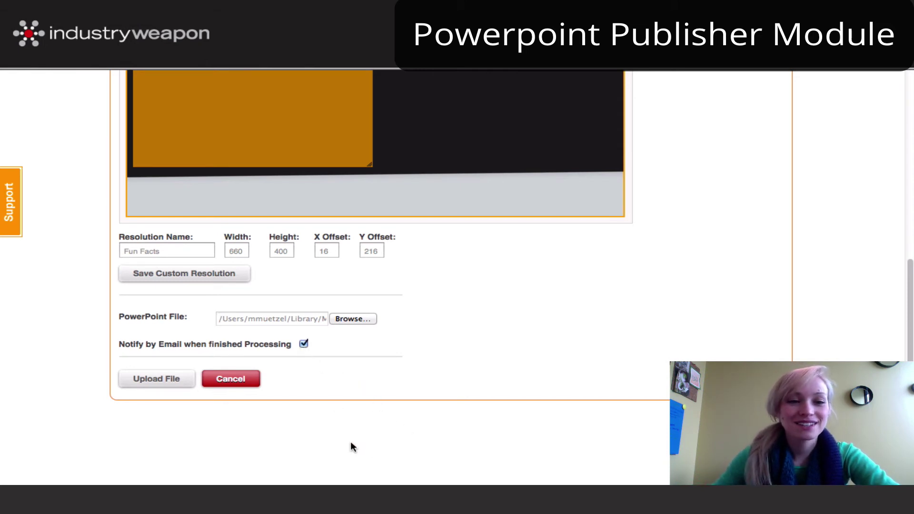
click(147, 379)
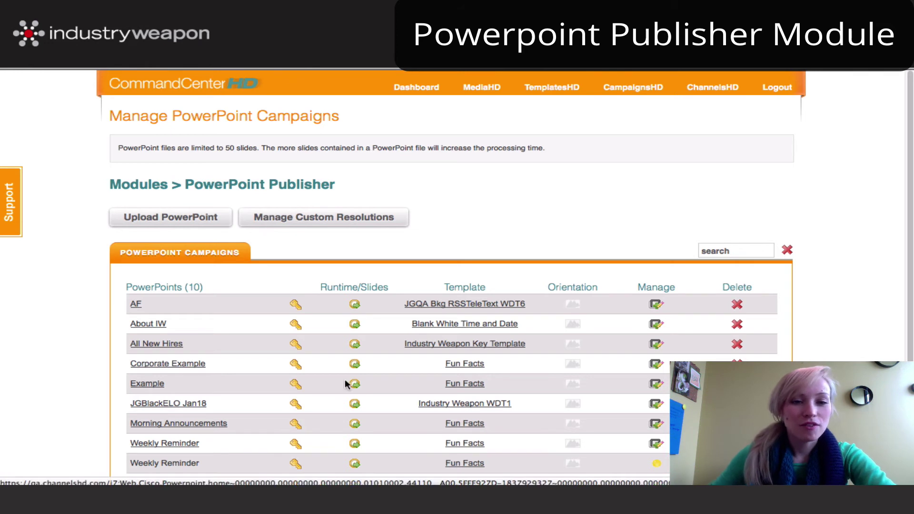
click(656, 365)
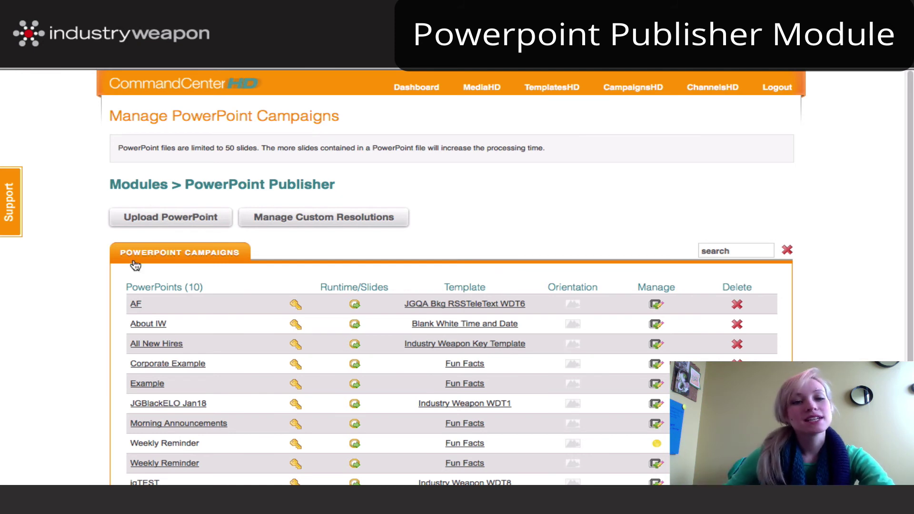
click(156, 345)
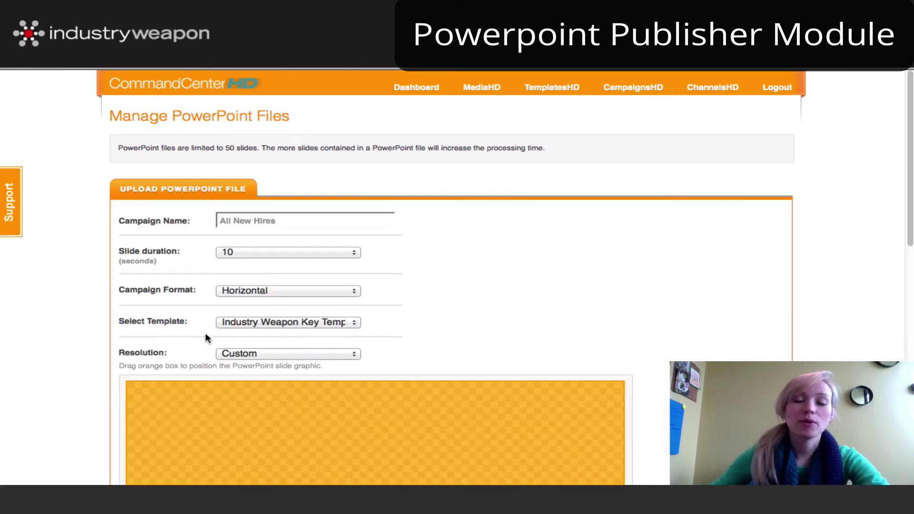
scroll(272, 354, down, 10)
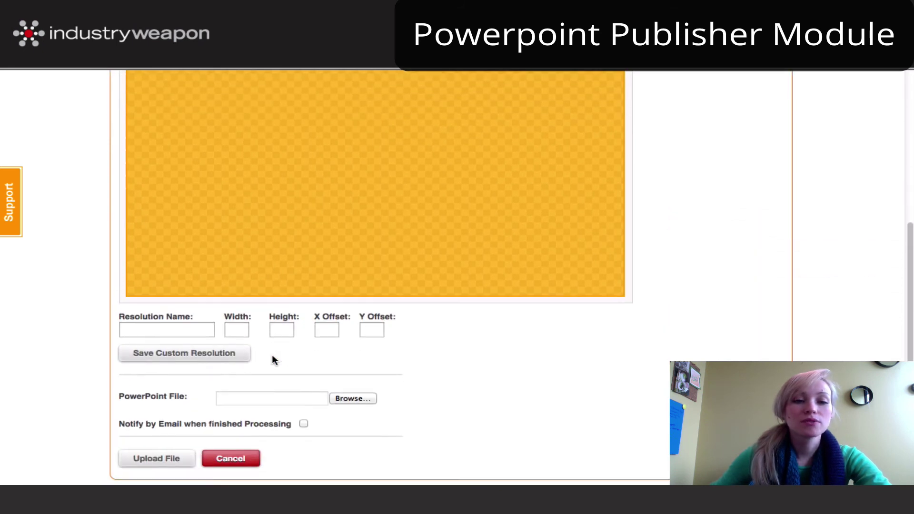
click(354, 389)
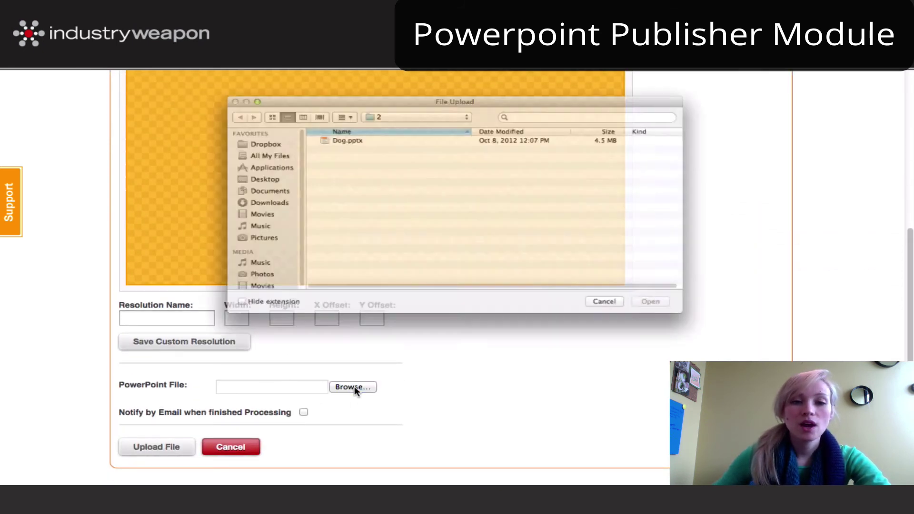
click(304, 120)
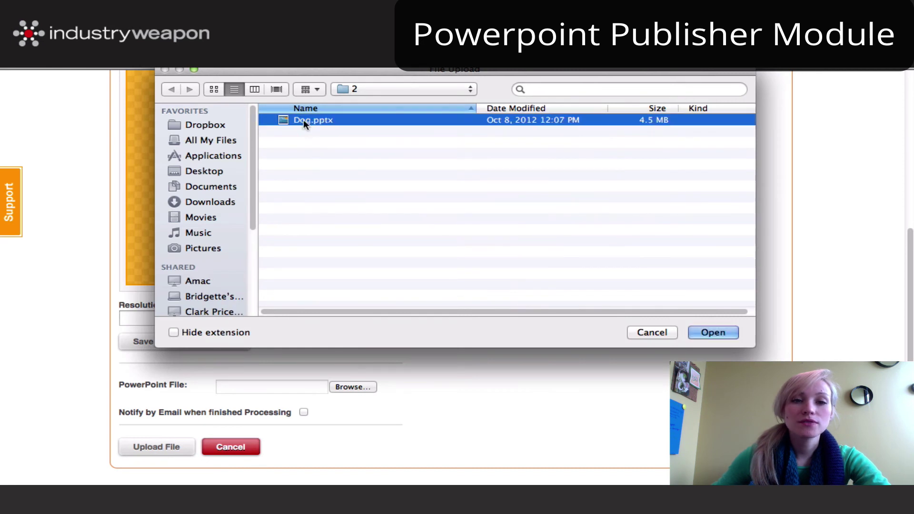
click(709, 333)
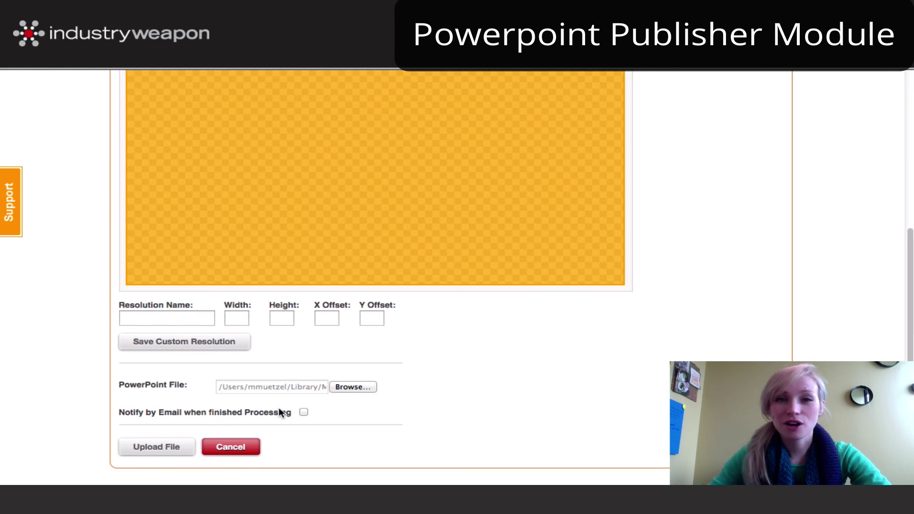
click(238, 447)
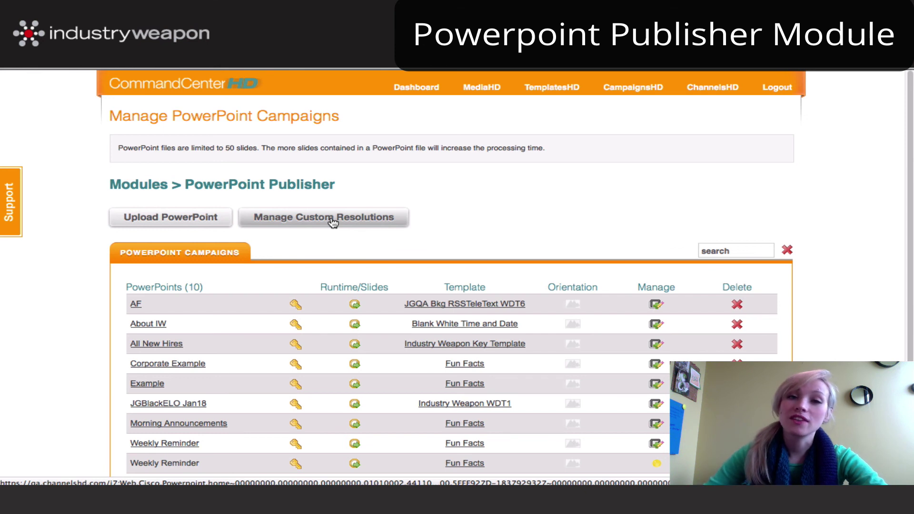
click(332, 220)
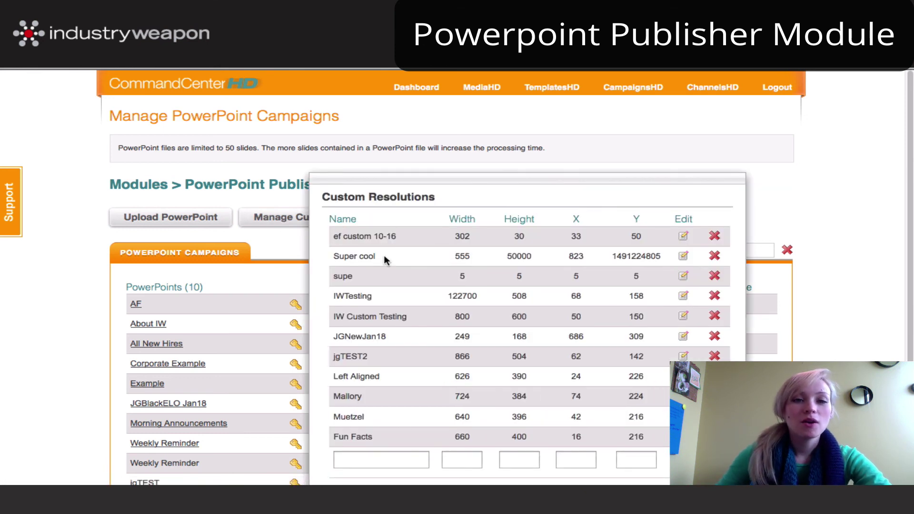
scroll(450, 300, down, 3)
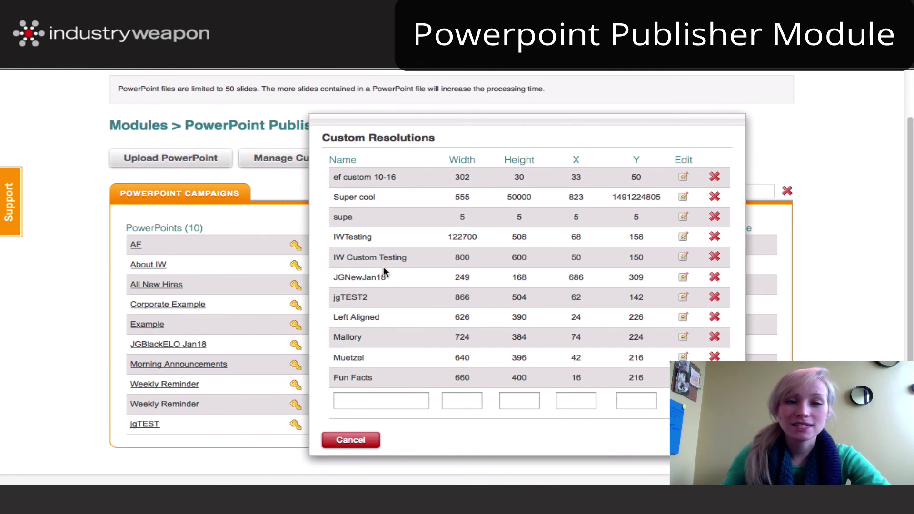
click(378, 400)
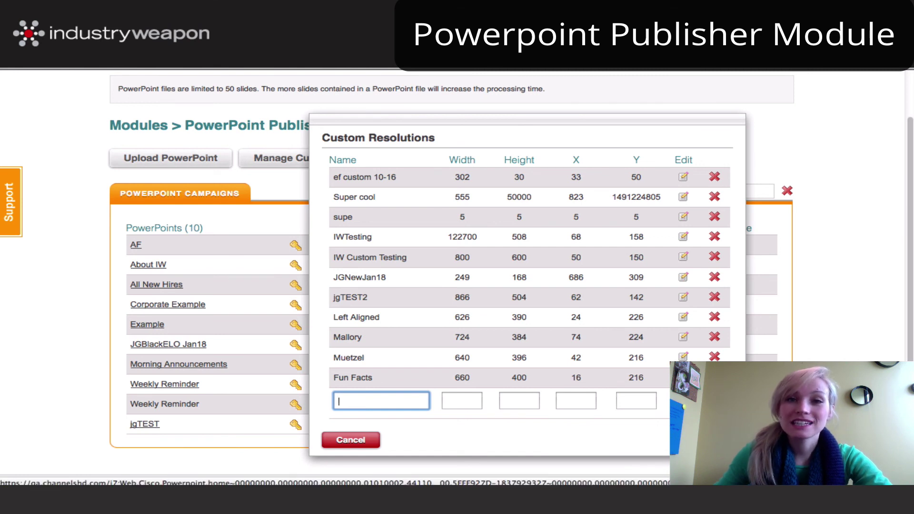
click(349, 440)
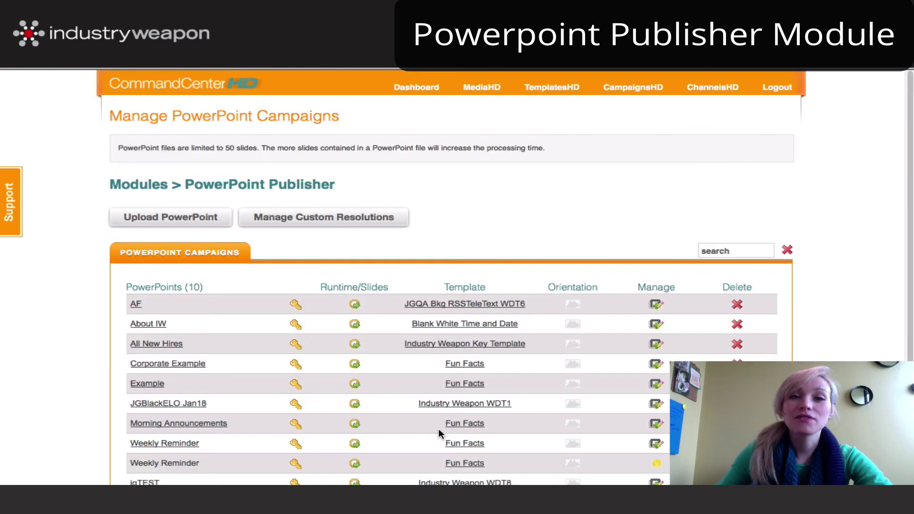